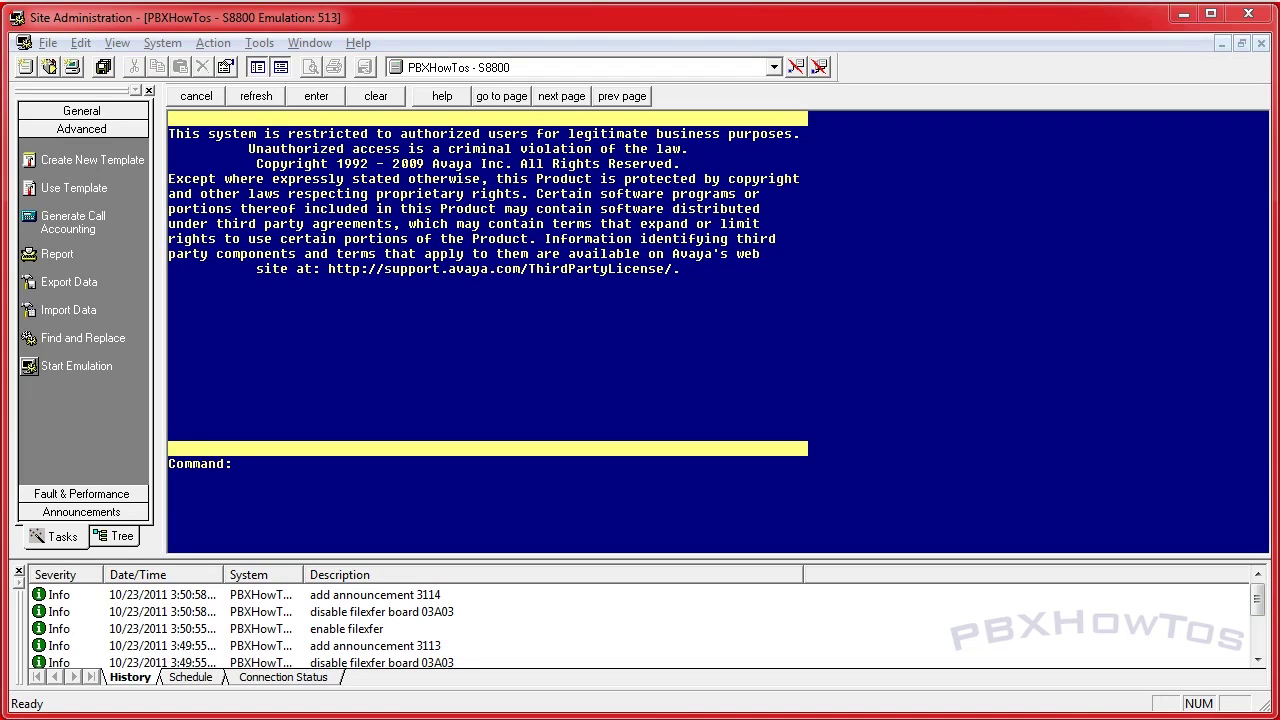
- Run 'list vrt' to confirm no vector routing tables exist, then enter 'add vrt 13'
left_click(632, 520)
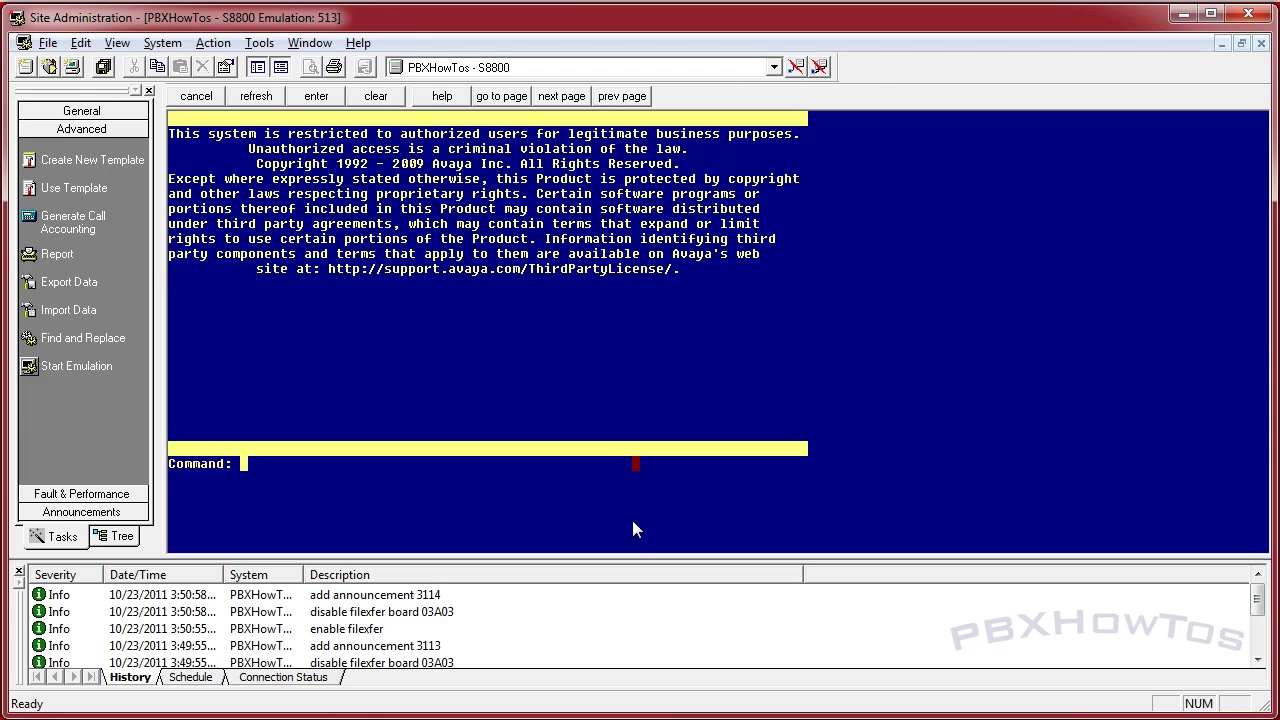
type("add")
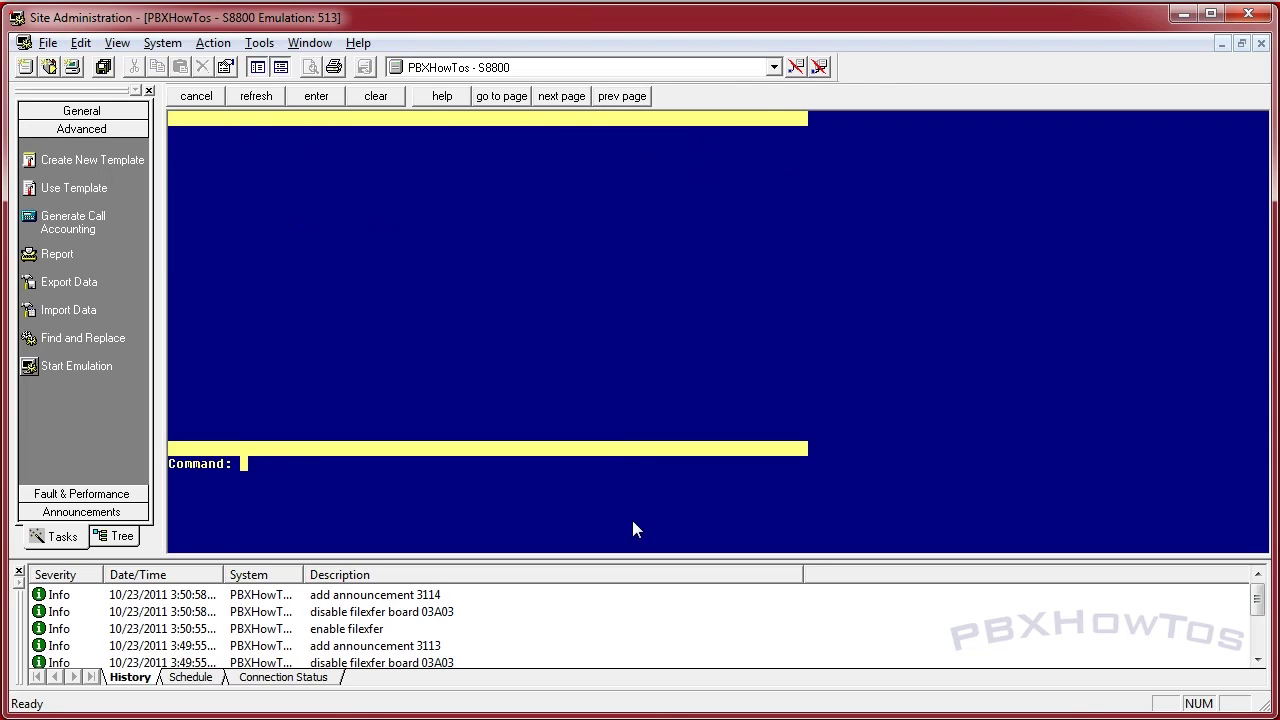
type("list vrt")
key("Return")
type("add vrt ")
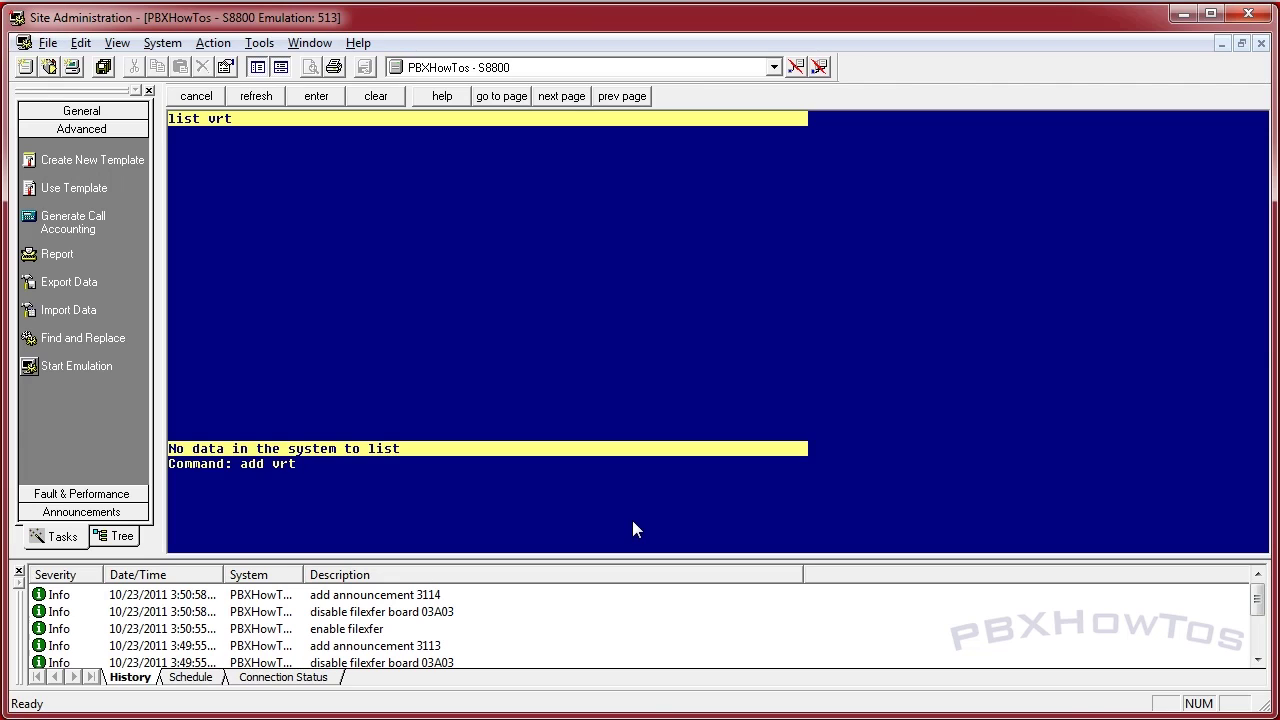
type("13")
- Create and save vector routing table 13 named PBXHT with first entry 412+
key("Return")
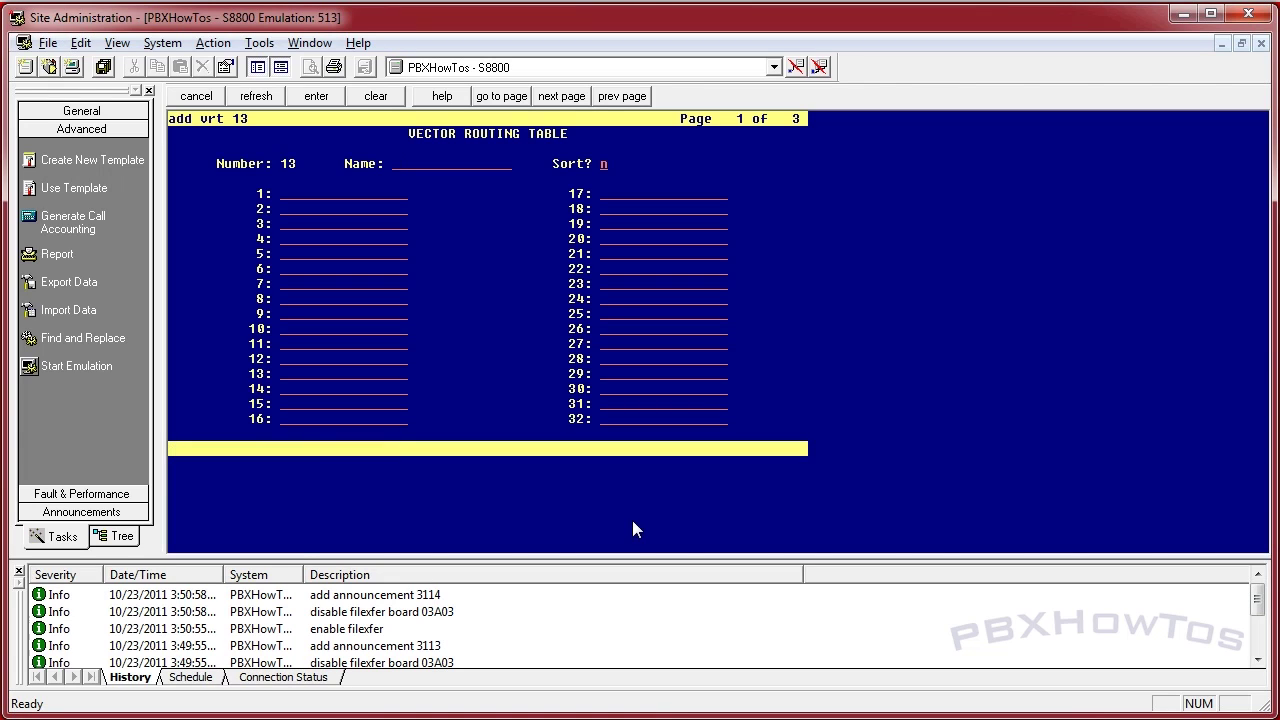
type("PBXHT")
key("Tab")
type("412+")
key("Tab")
key("F3")
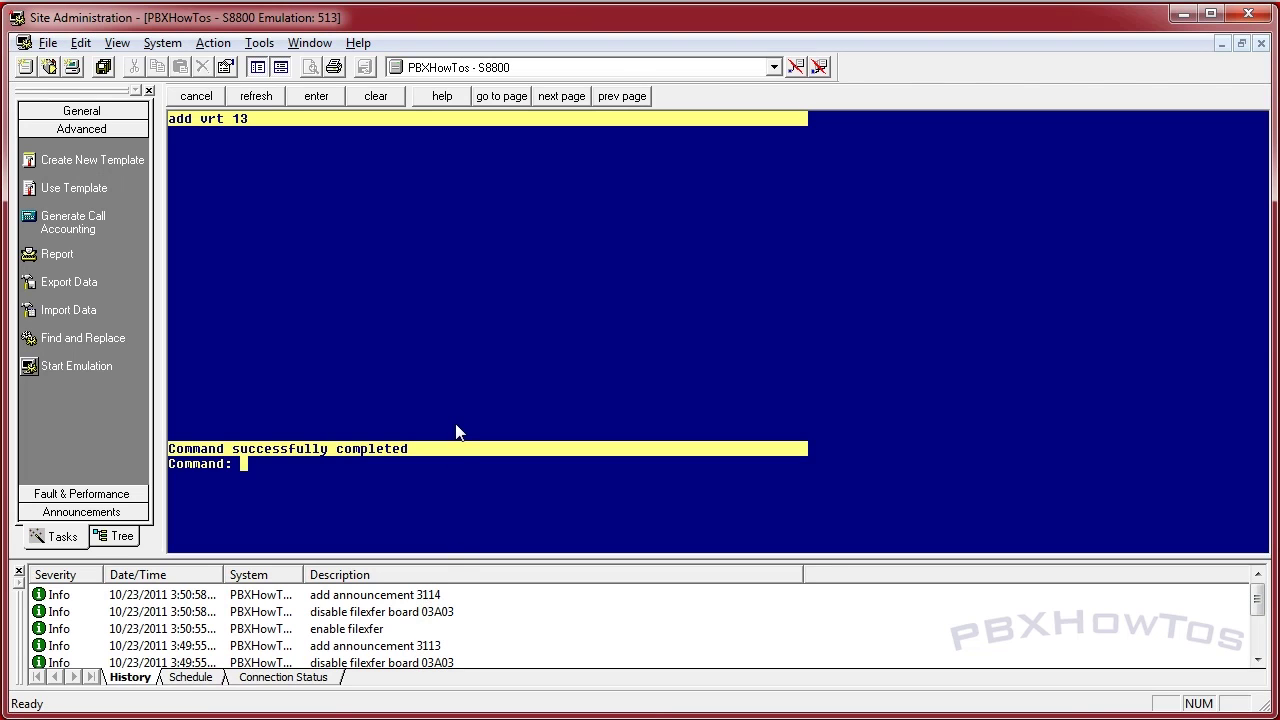
type("change vector")
type(" 13")
key("Return")
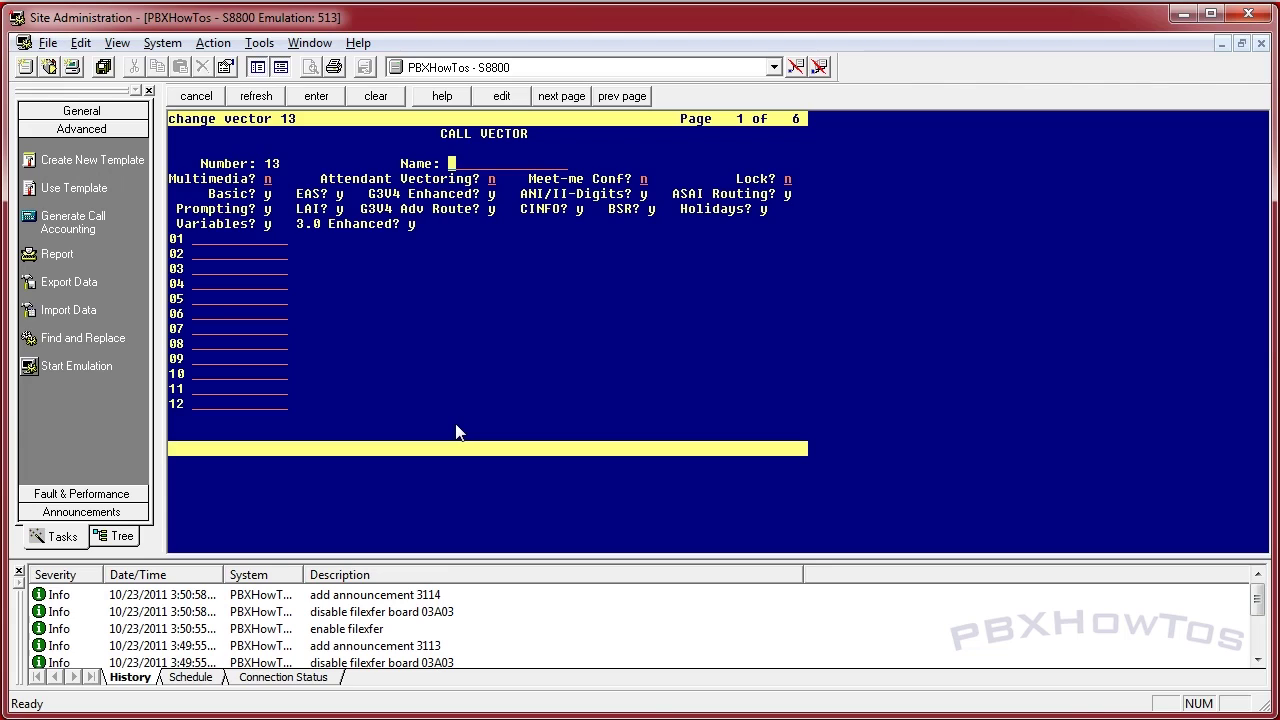
- Name vector 13 Checkfor412 and begin step 01 with a goto command
type("Checkfor412")
key("Tab")
key("Tab")
key("Tab")
key("Tab")
key("Tab")
type("goto")
key("Tab")
- Complete step 01 as 'goto step 10 if ani in table 13' and start step 02 with goto
key("Tab")
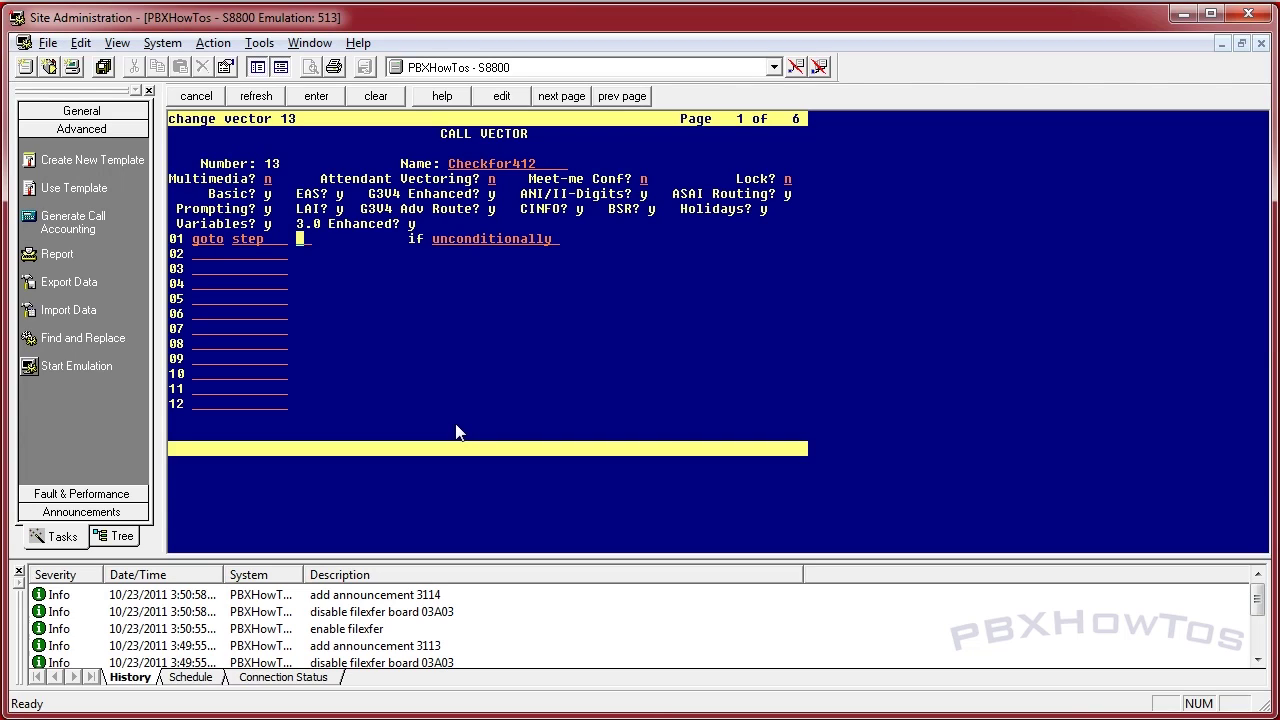
type("10 if ")
type("digit")
key("BackSpace")
key("BackSpace")
key("BackSpace")
key("BackSpace")
key("BackSpace")
type("ani")
key("Tab")
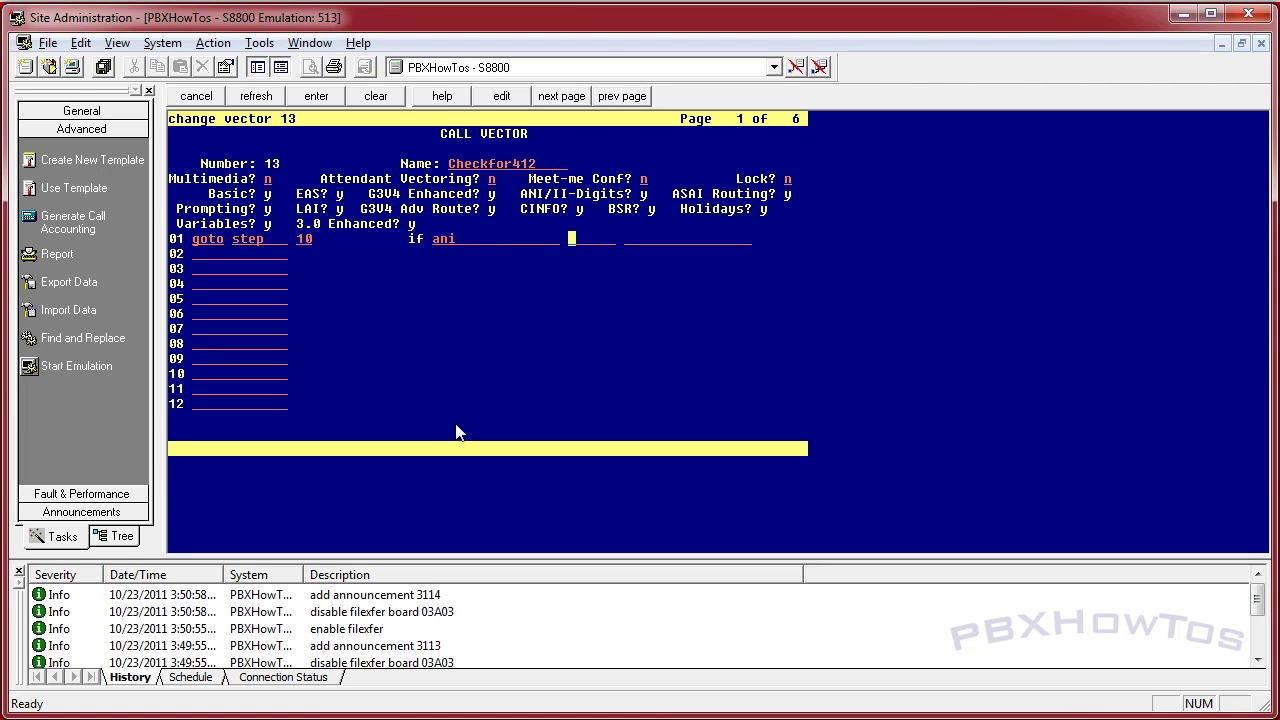
type("in")
key("Tab")
type("13")
key("Tab")
type("goto")
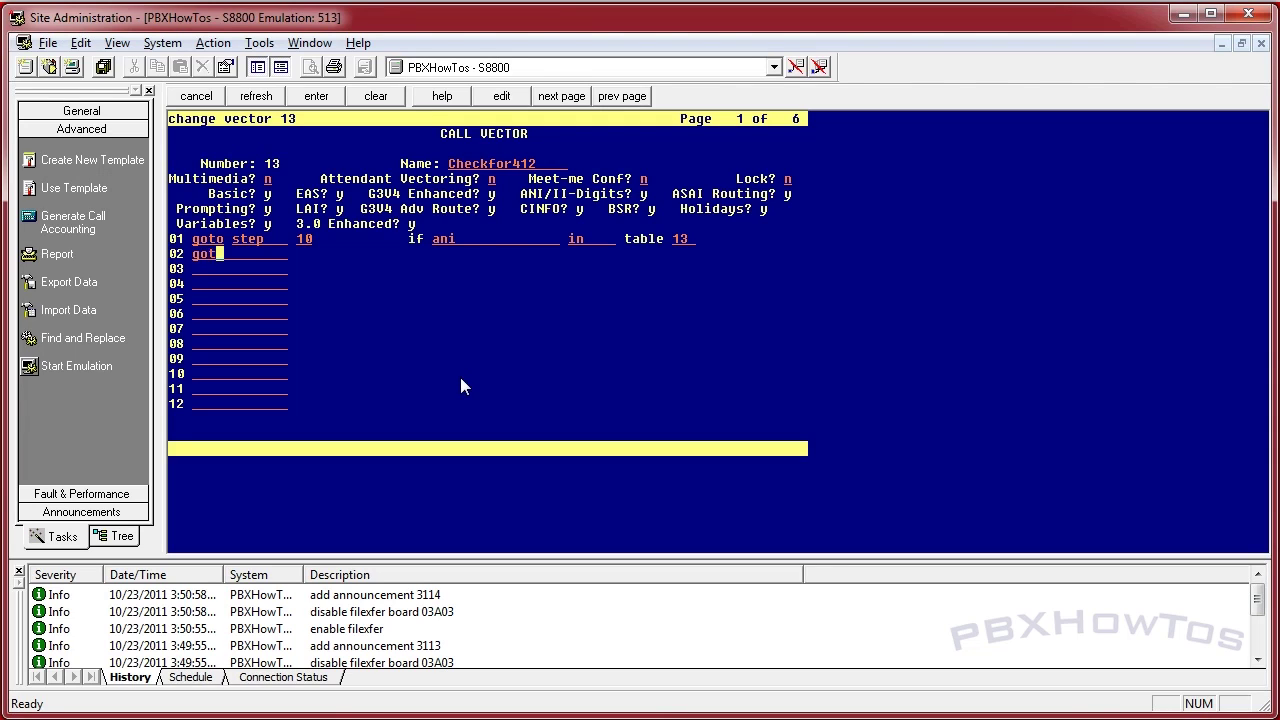
key("Tab")
key("Tab")
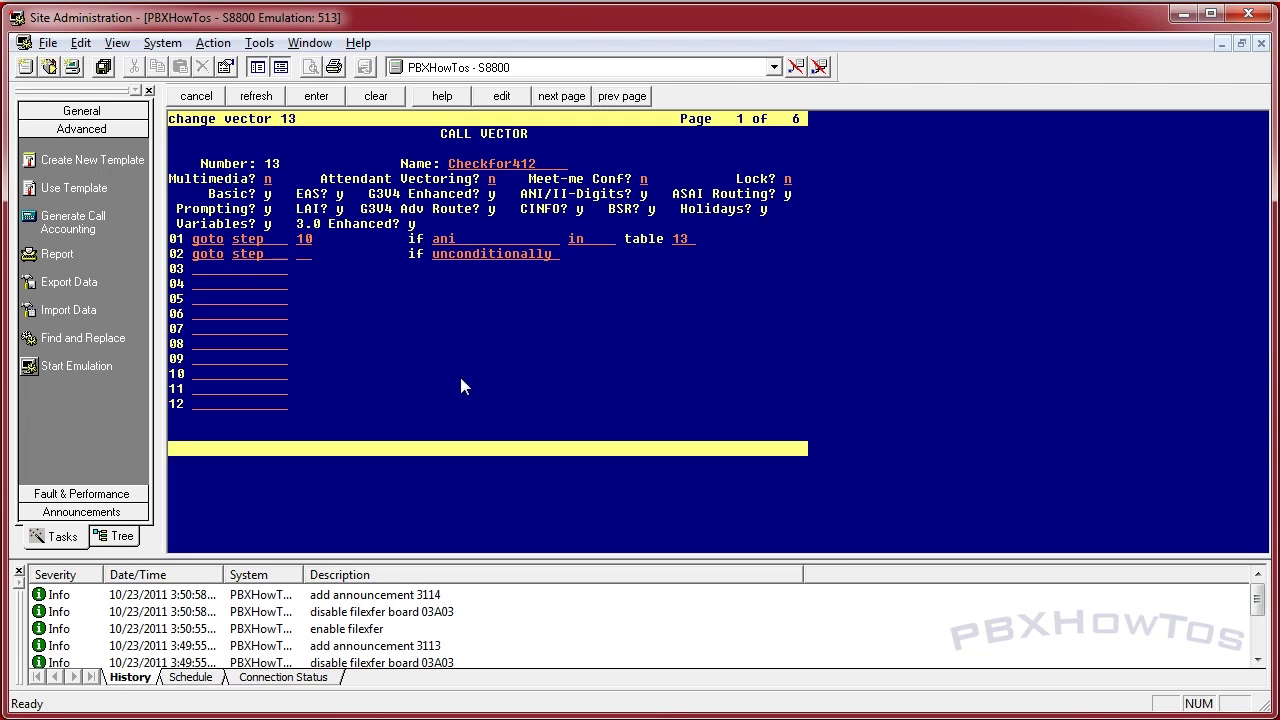
- Set step 02 to goto step 7 unconditionally
type("7")
key("Tab")
key("Tab")
key("Tab")
key("Tab")
key("Tab")
key("Tab")
key("Tab")
key("Tab")
key("Tab")
type("dis")
key("Tab")
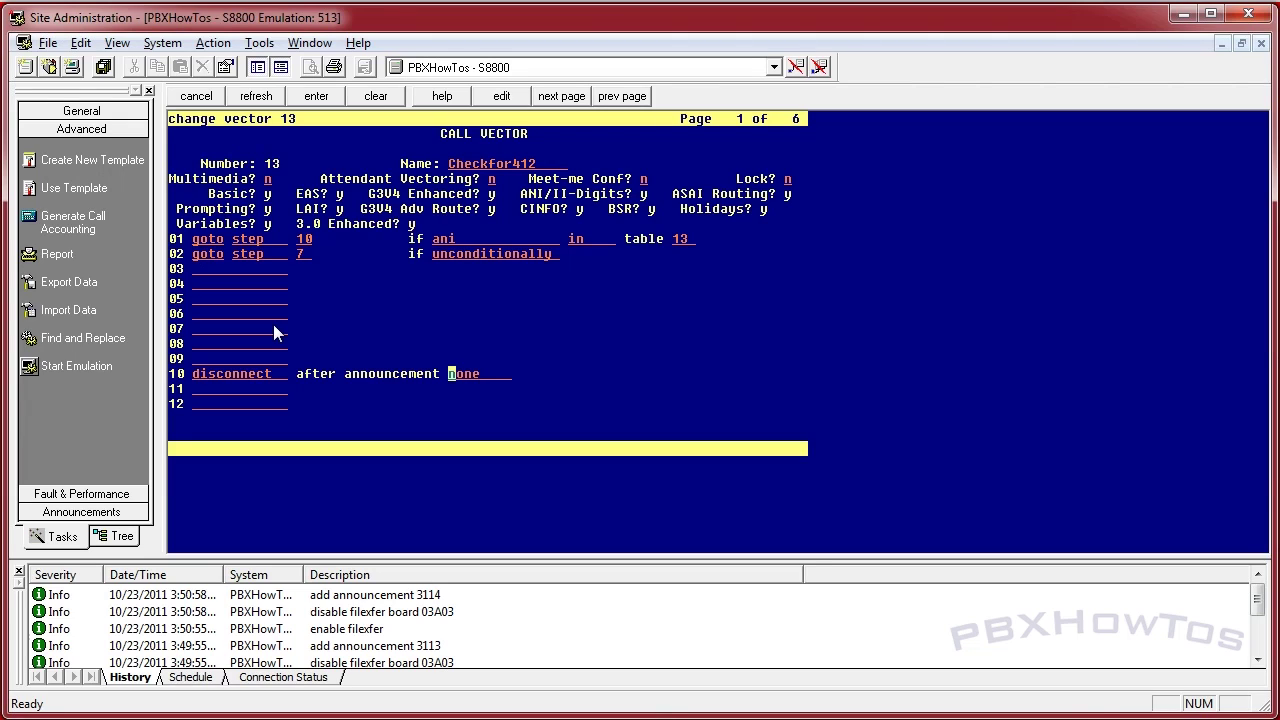
- Make step 10 disconnect after announcement 3113 and step 07 after 3114, then save vector 13
type("3113")
key("Tab")
key("Up")
key("Up")
key("Up")
key("Up")
type("disconnect")
key("Tab")
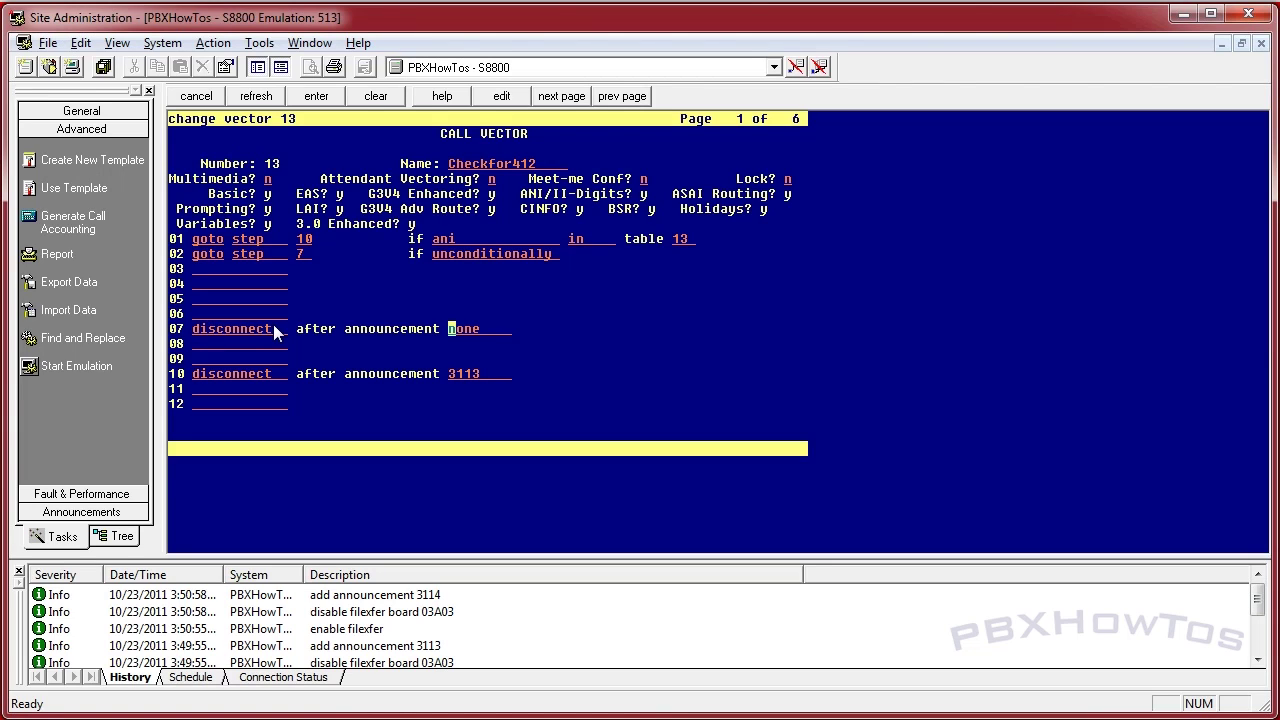
type("3114")
key("Tab")
key("Return")
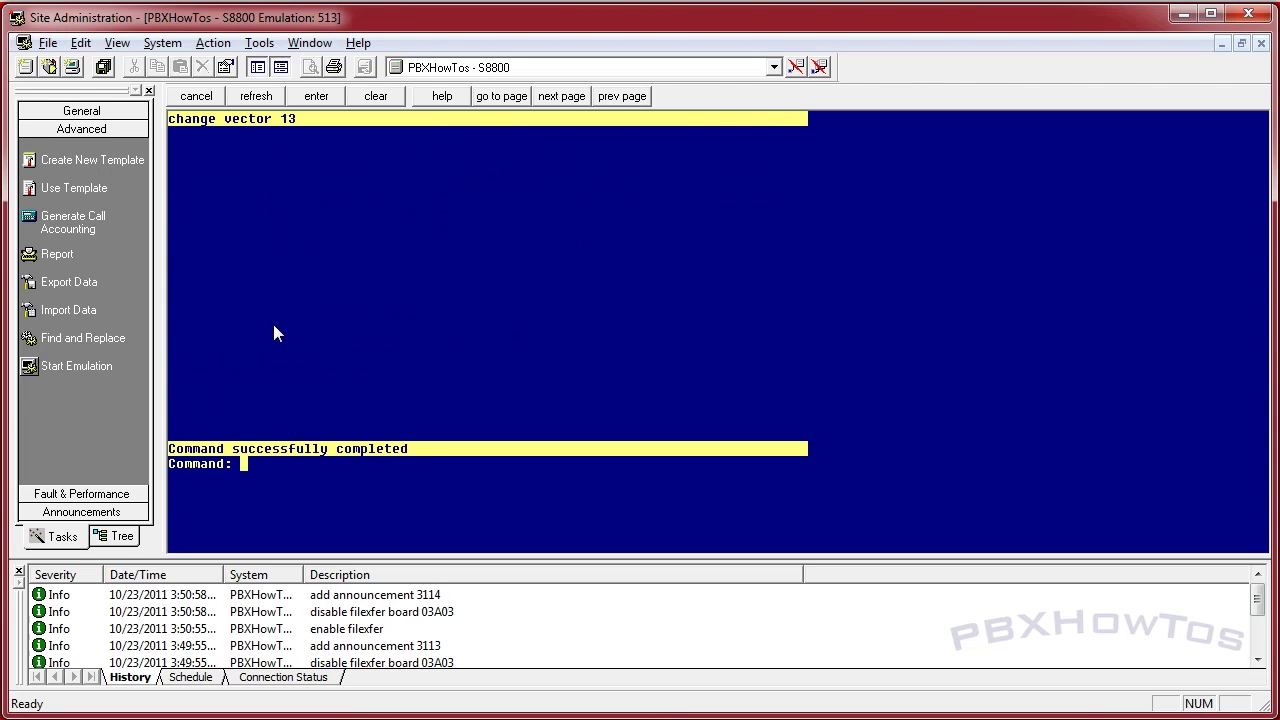
- Display the finished vector 13 with 'disp vec 13' and close the display
type("disp vec 13")
key("Return")
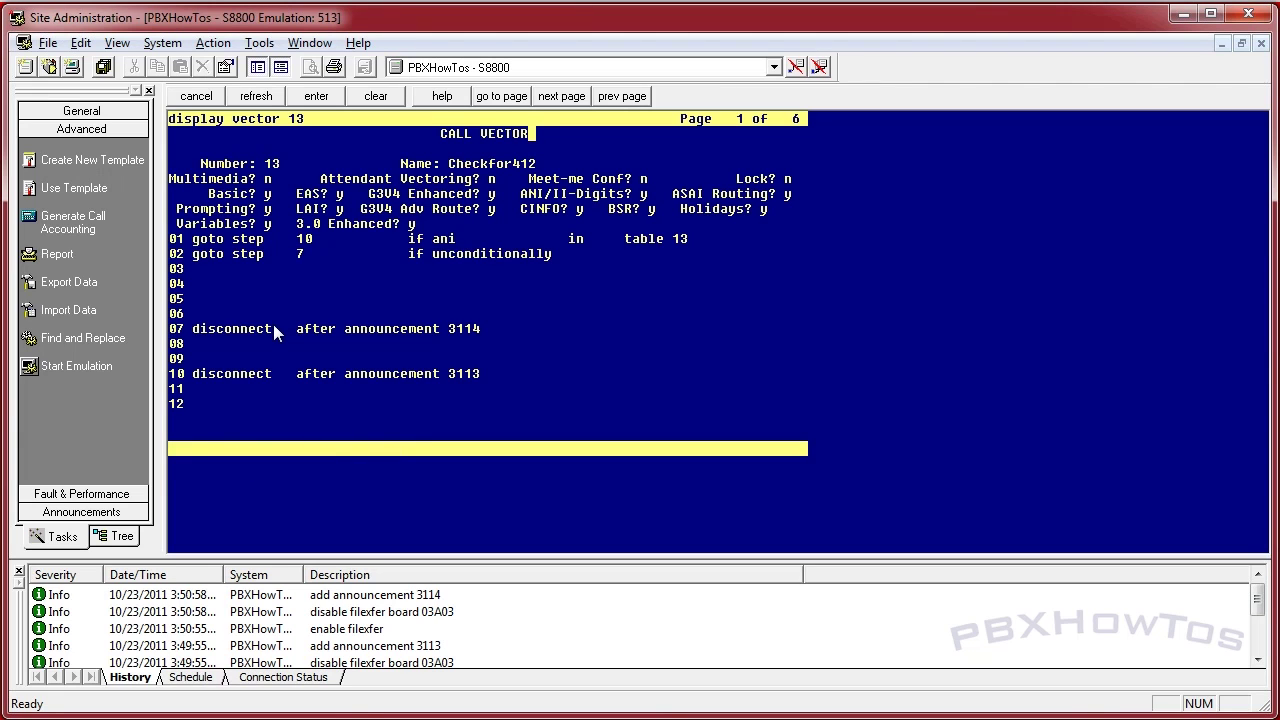
key("Escape")
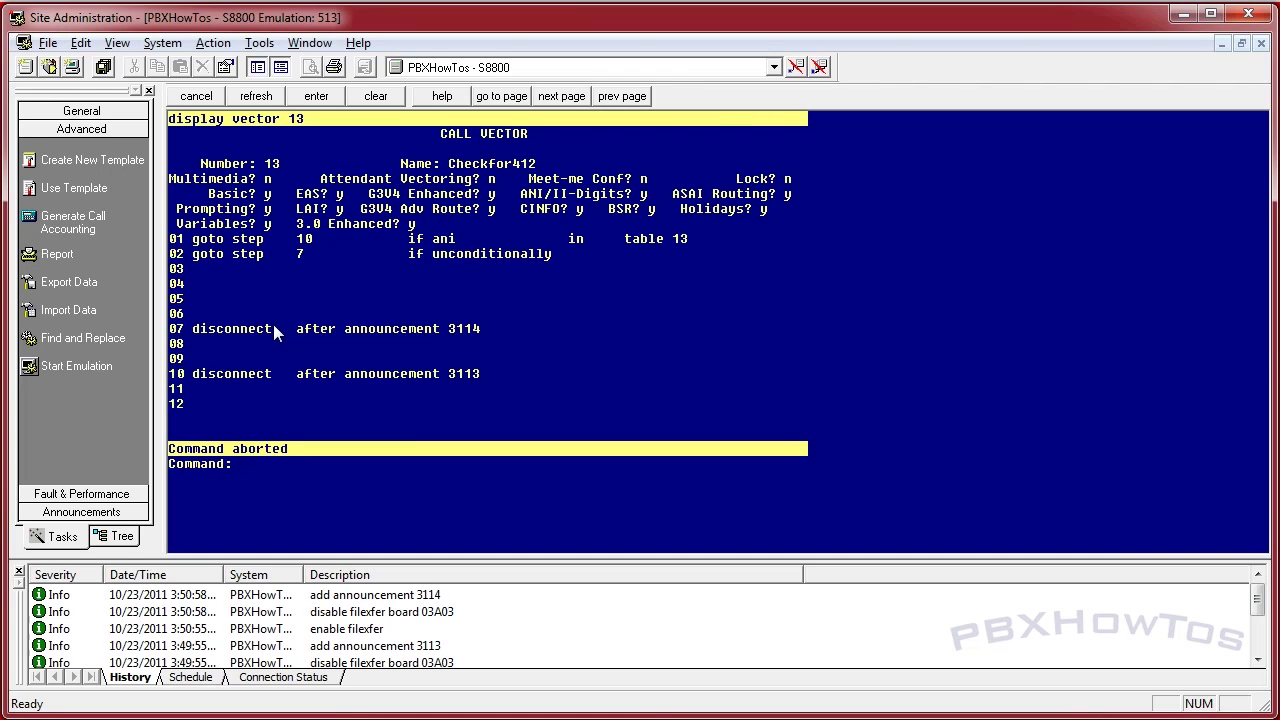
- Change the VDN so its destination is vector 13 and save it
type("ch vdn")
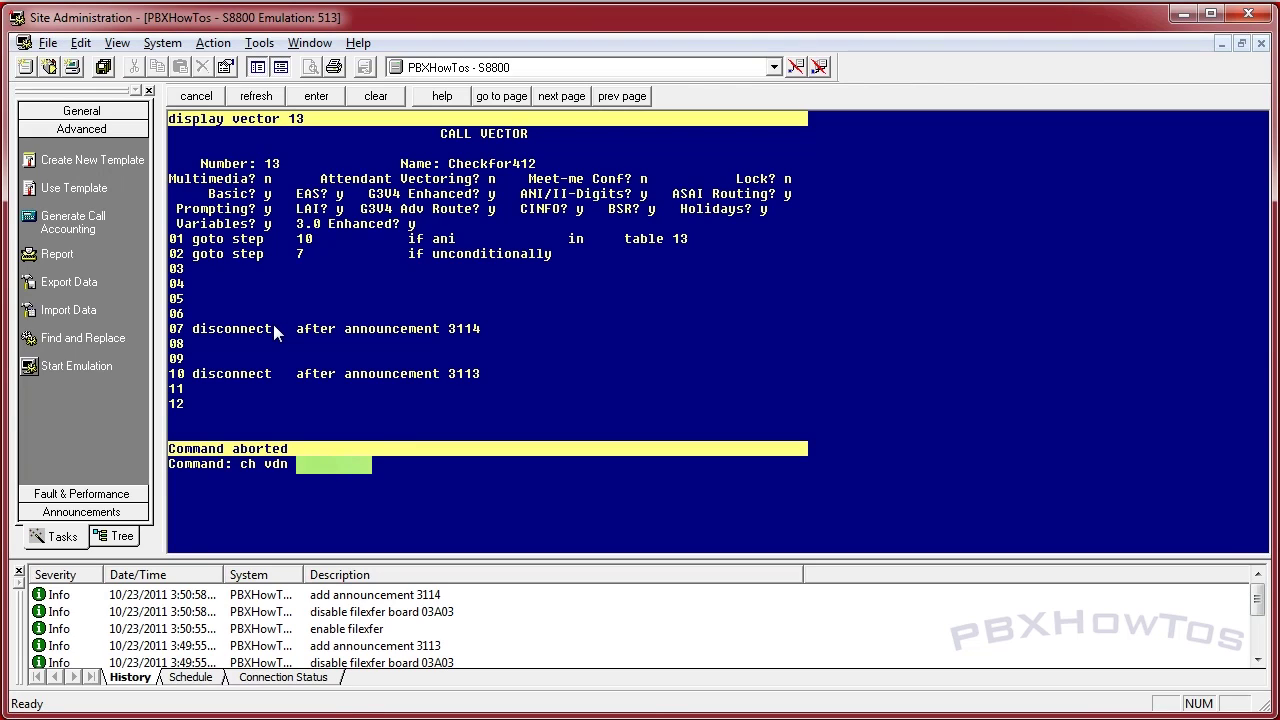
key("Return")
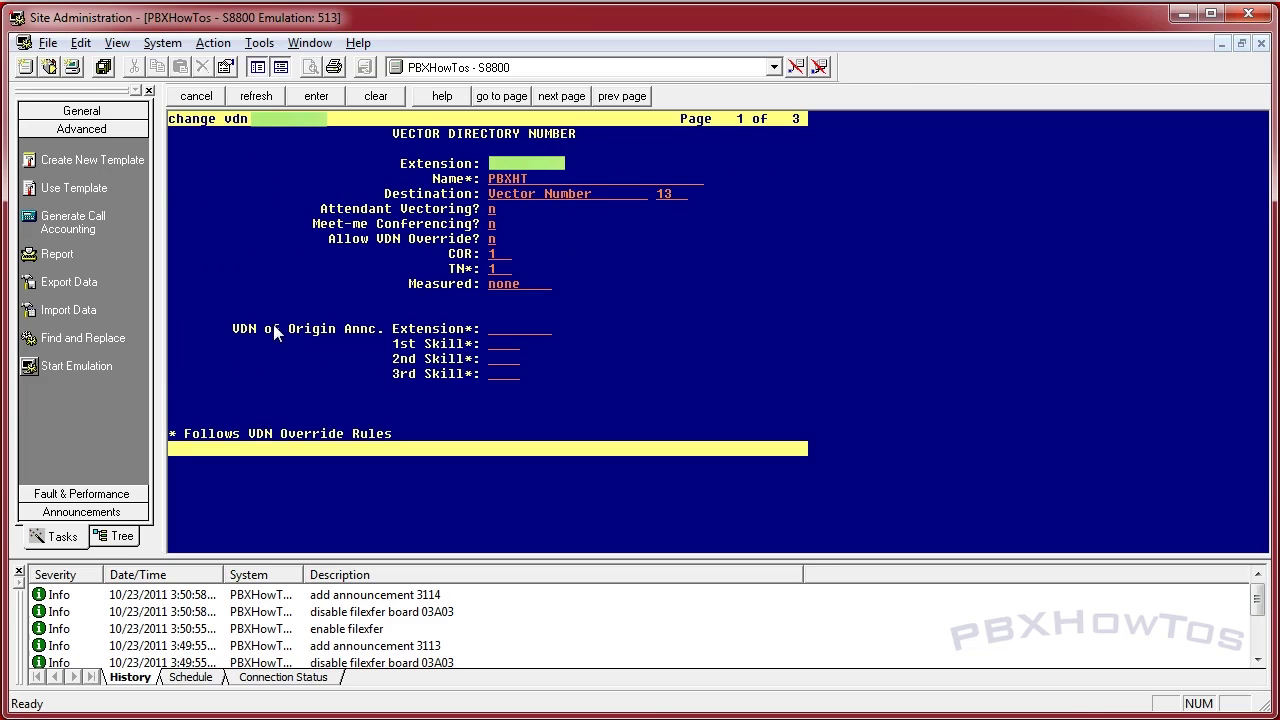
key("Tab")
key("Tab")
key("Return")
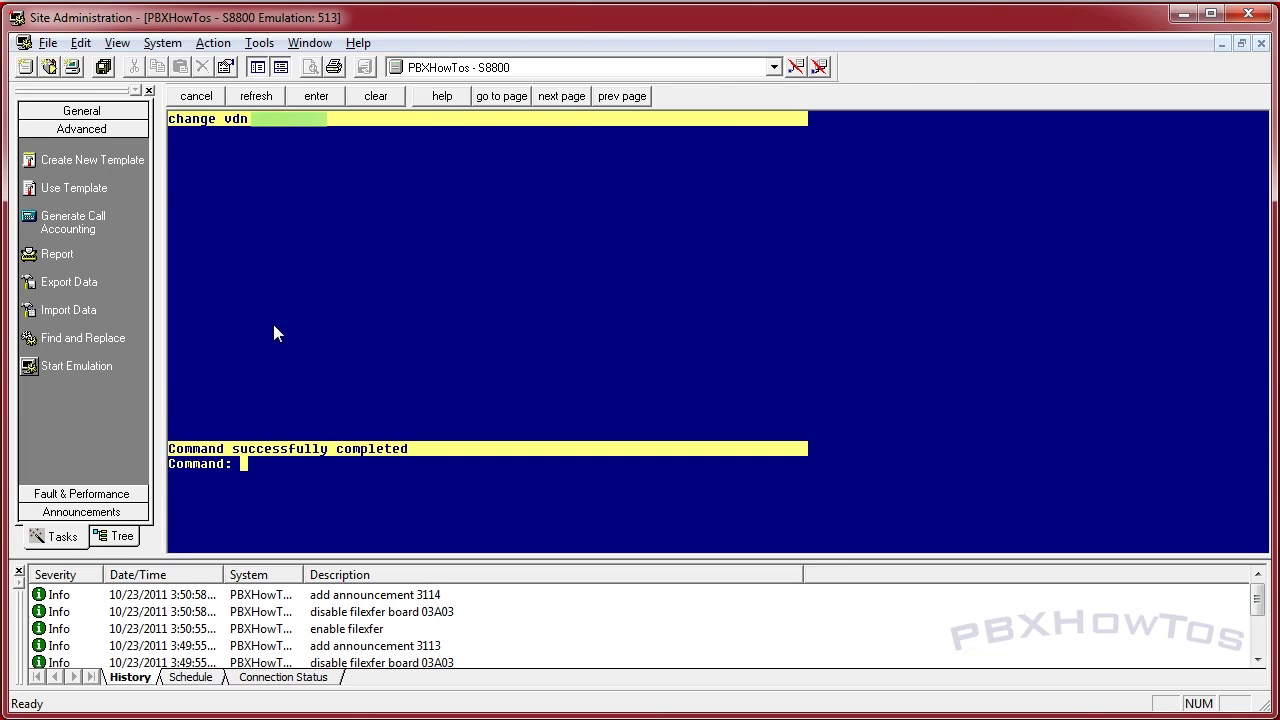
- Trace vector 13 with 'list trace vector 13' and highlight the 412 prefix in the traced ANI
type("list trace vector 13")
key("Return")
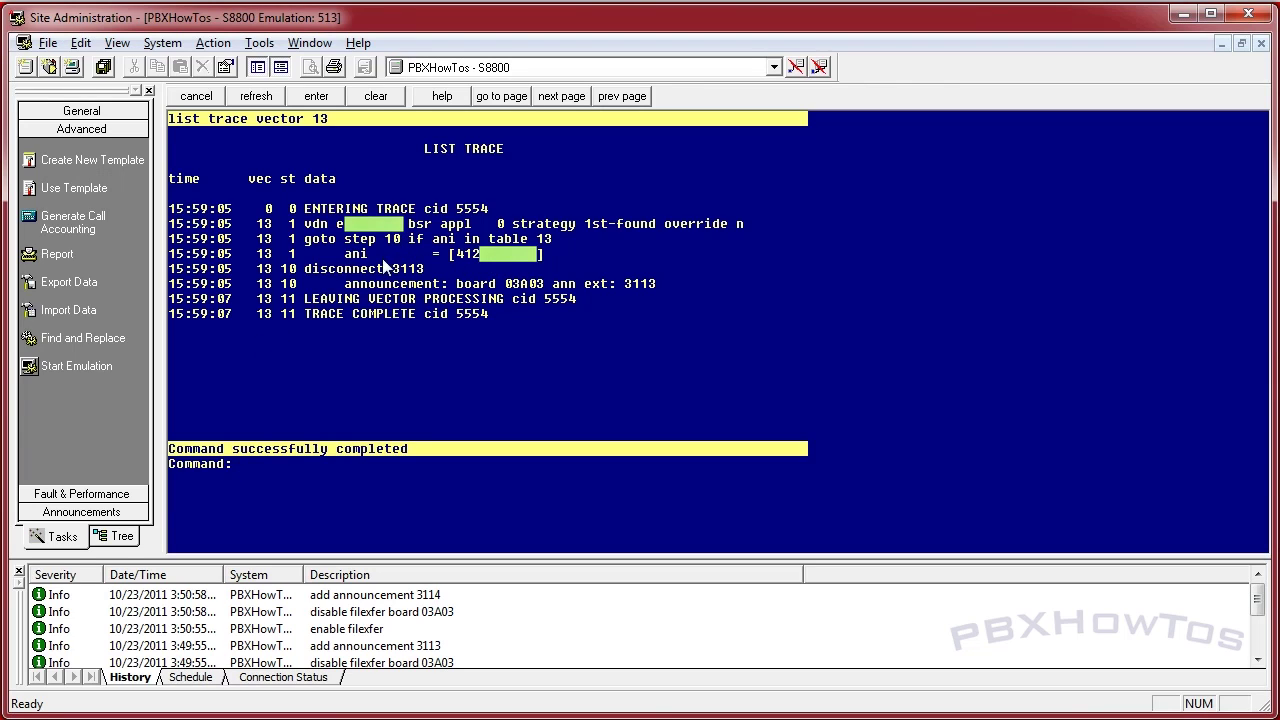
left_click_drag(482, 261, 457, 262)
- Display routing table 13 with its 412+ entry, then redisplay vector 13 Checkfor412
type("display vrt 13")
key("Return")
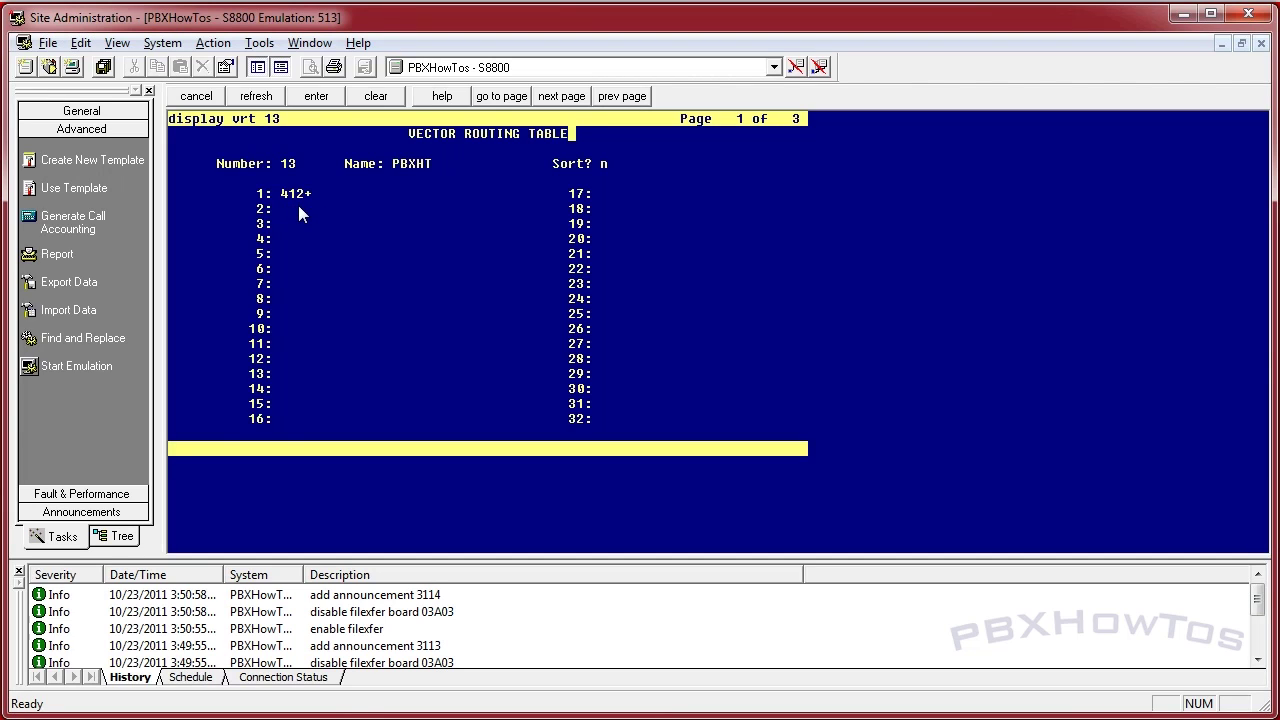
key("Escape")
type("display vector 13")
key("Return")
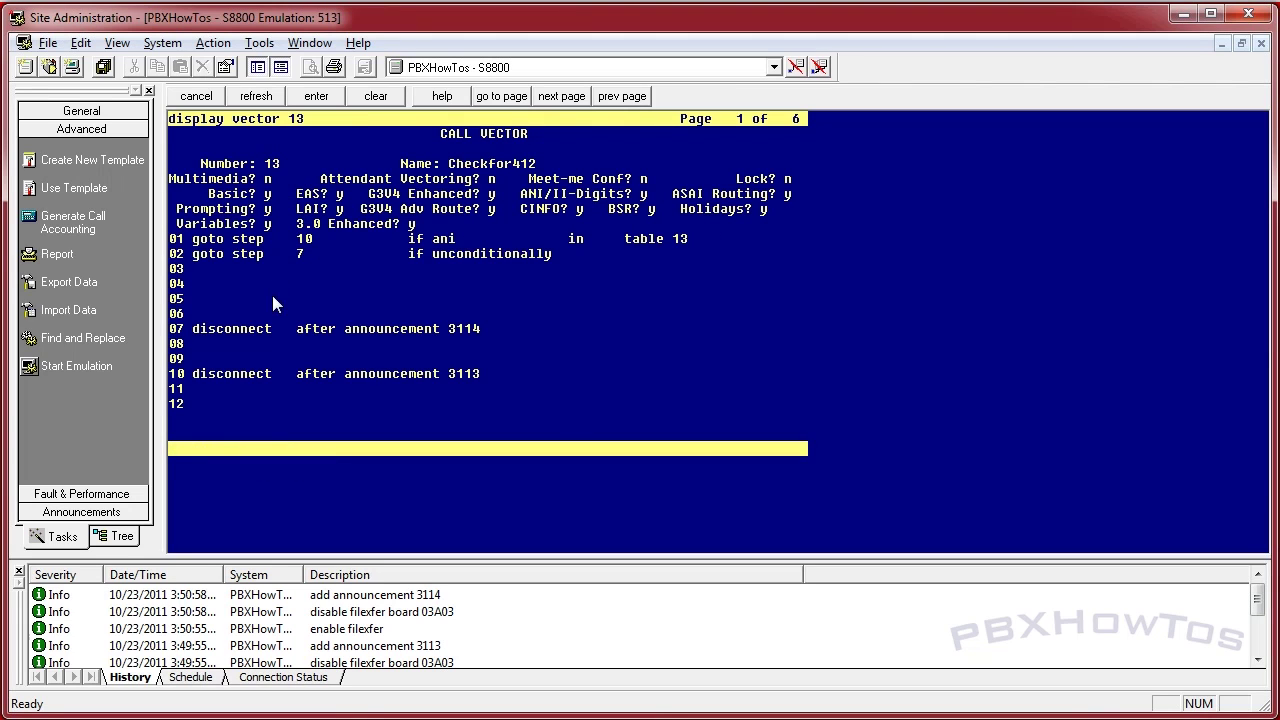